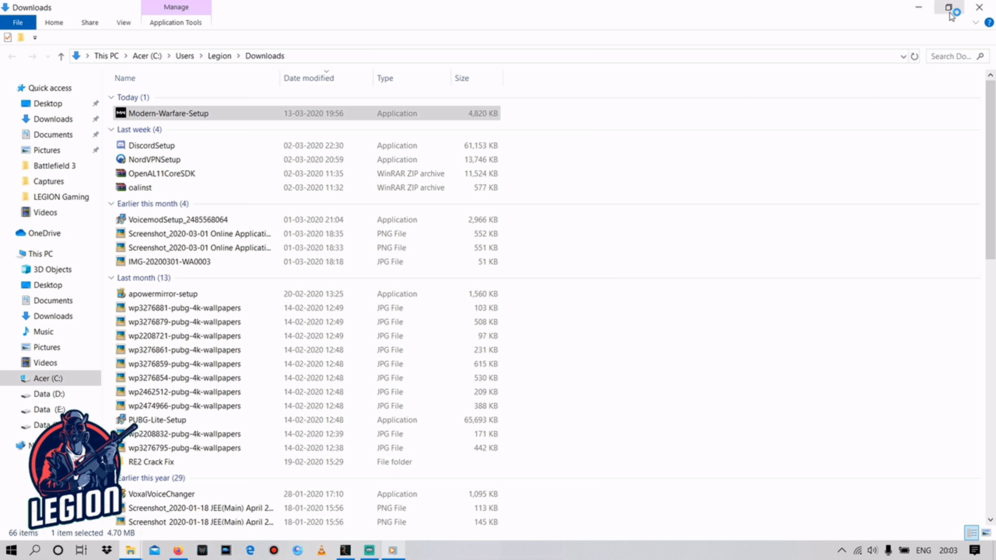
# Minimize the Downloads and browser windows and continue the Modern Warfare setup in English (US).
pyautogui.click(922, 8)
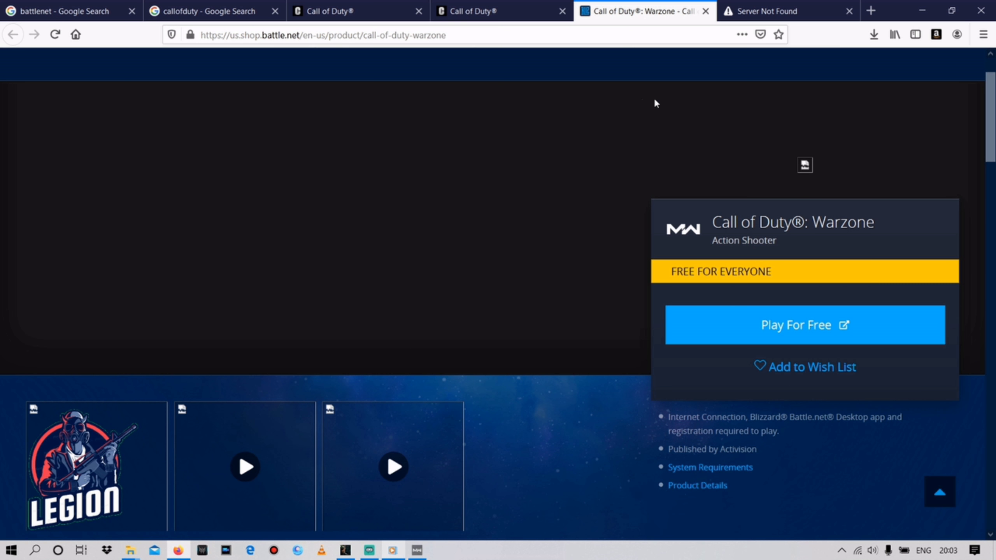
pyautogui.click(924, 6)
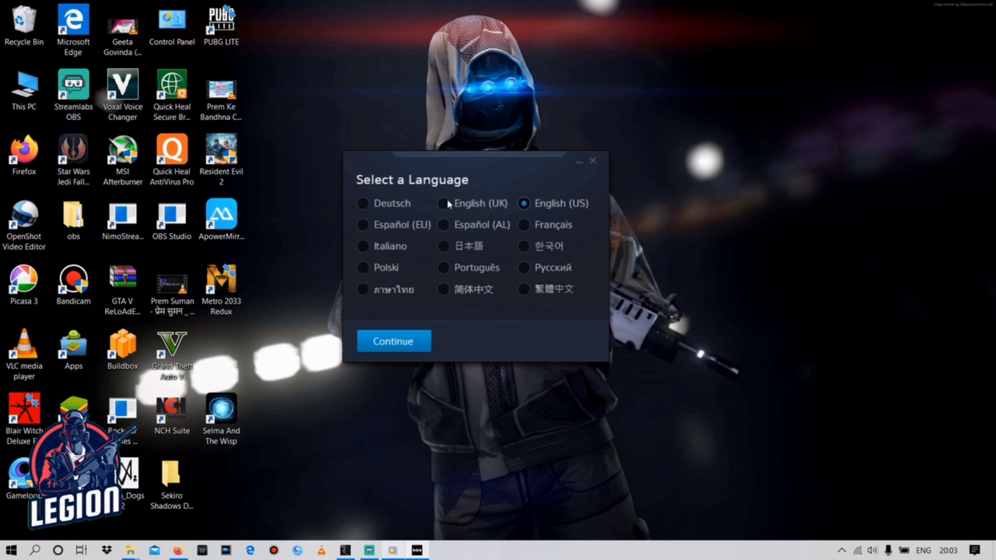
pyautogui.click(387, 341)
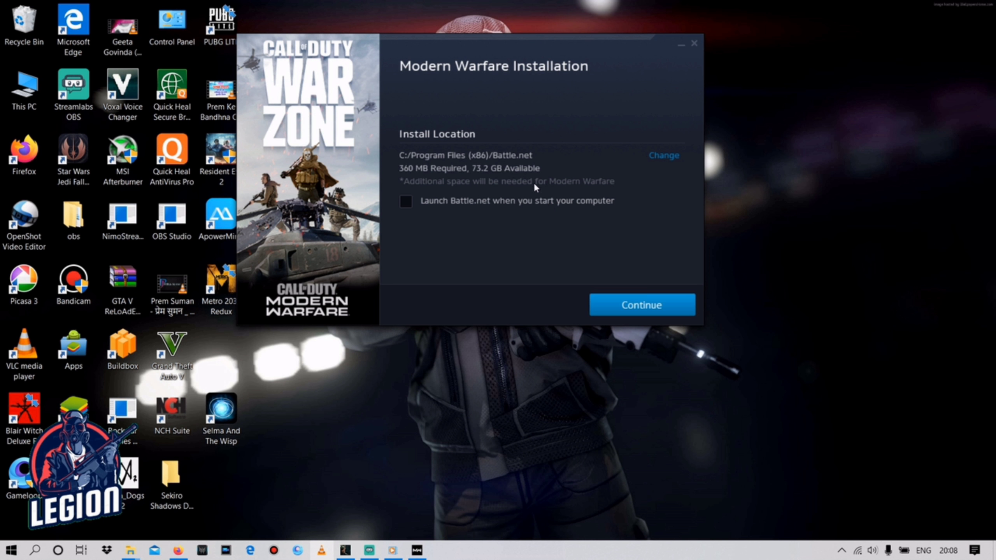
# Try to set the Battle.net install location to the games folder on Data (F:).
pyautogui.click(660, 155)
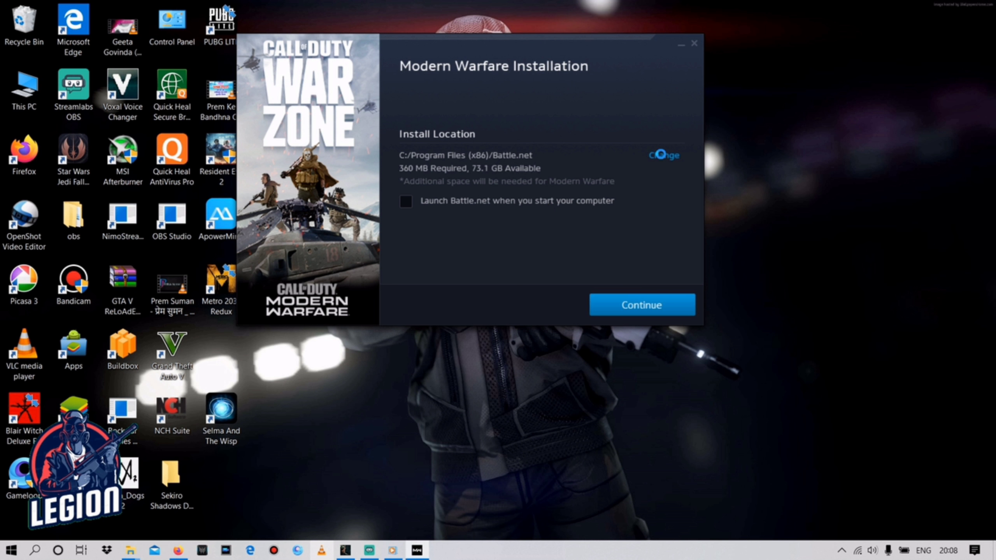
pyautogui.click(304, 279)
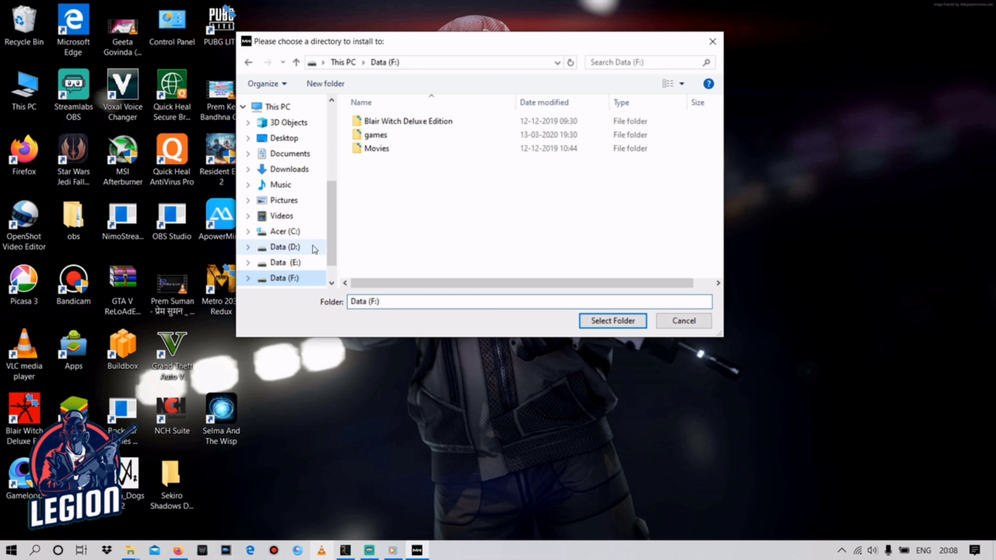
pyautogui.click(402, 137)
pyautogui.click(402, 138)
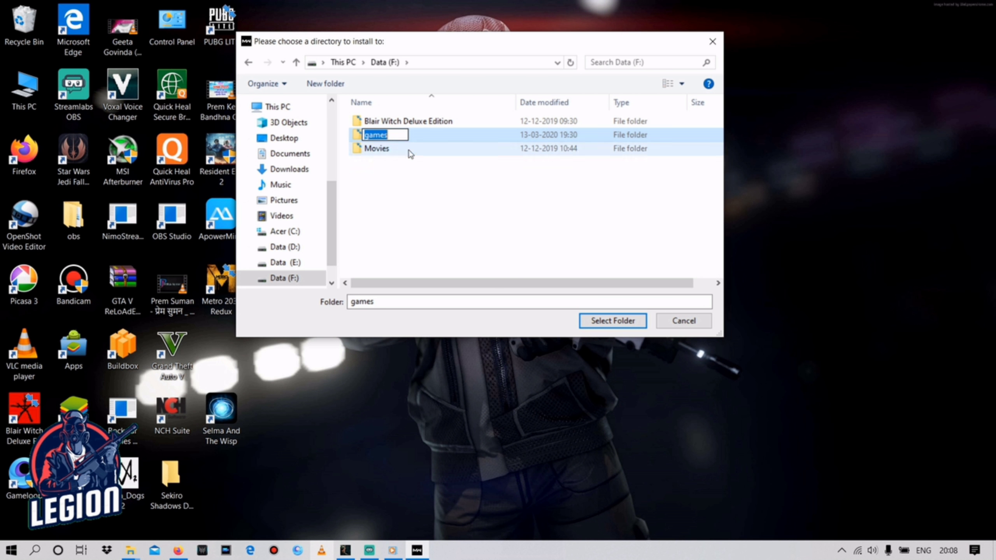
pyautogui.click(429, 139)
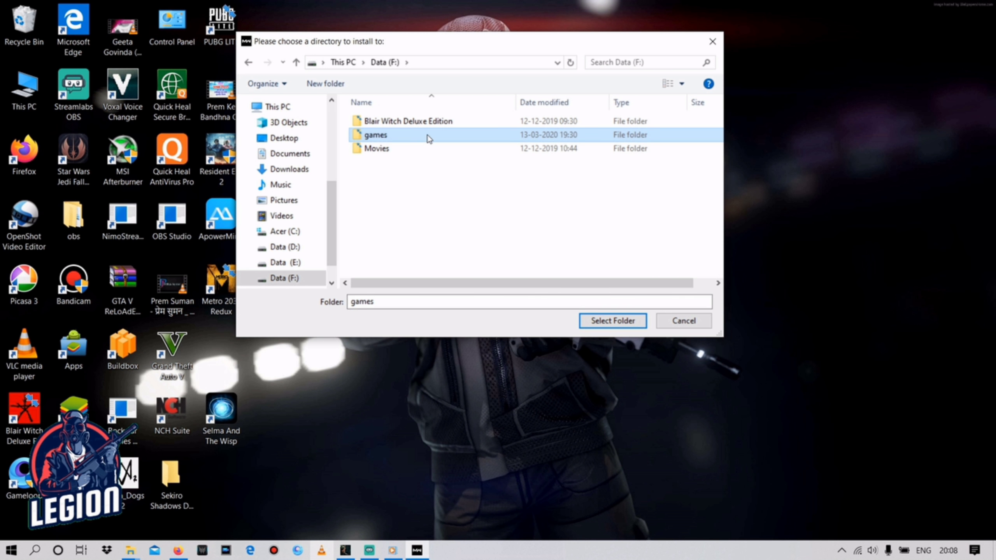
pyautogui.click(613, 325)
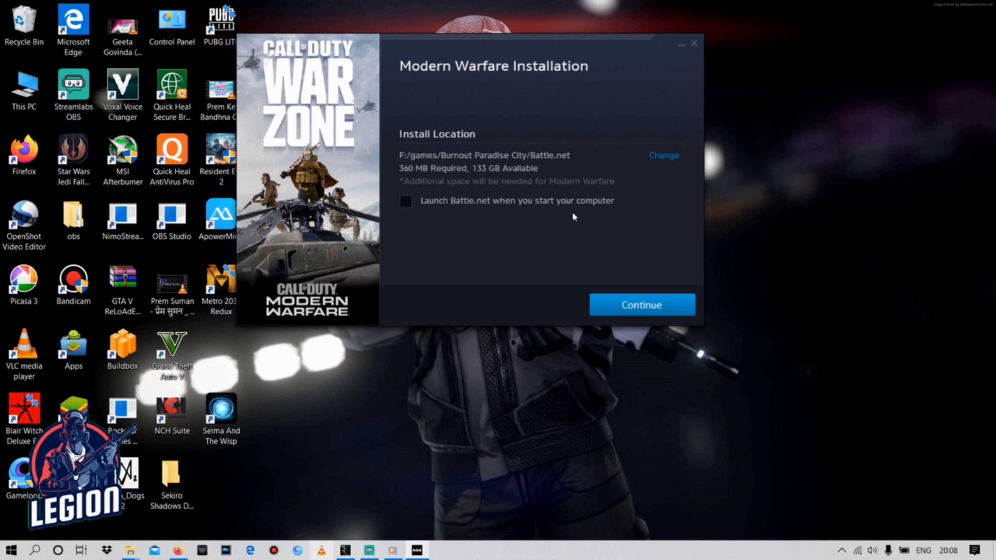
# Change the Battle.net install location to the games folder on Data (F:) and start the installation.
pyautogui.click(666, 158)
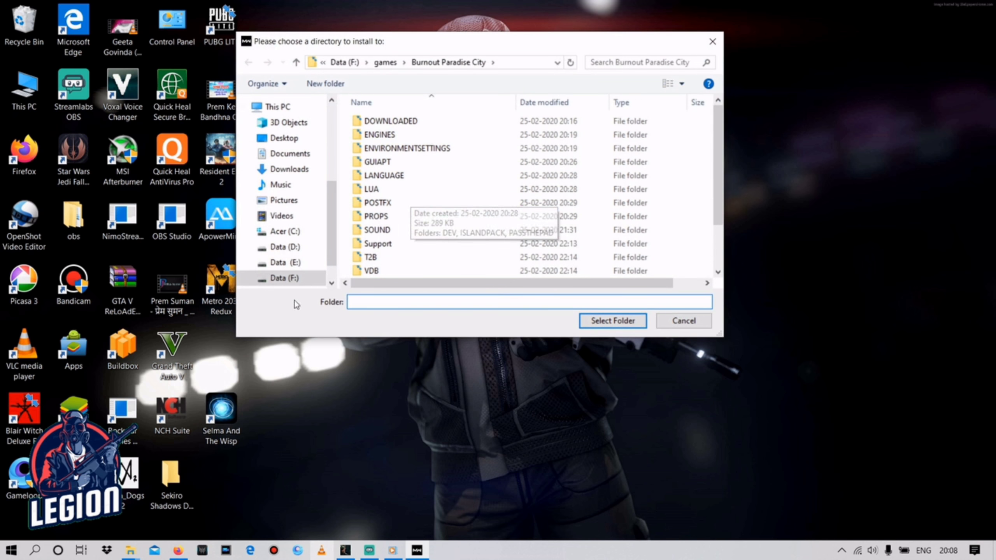
pyautogui.scroll(-2, 341, 253)
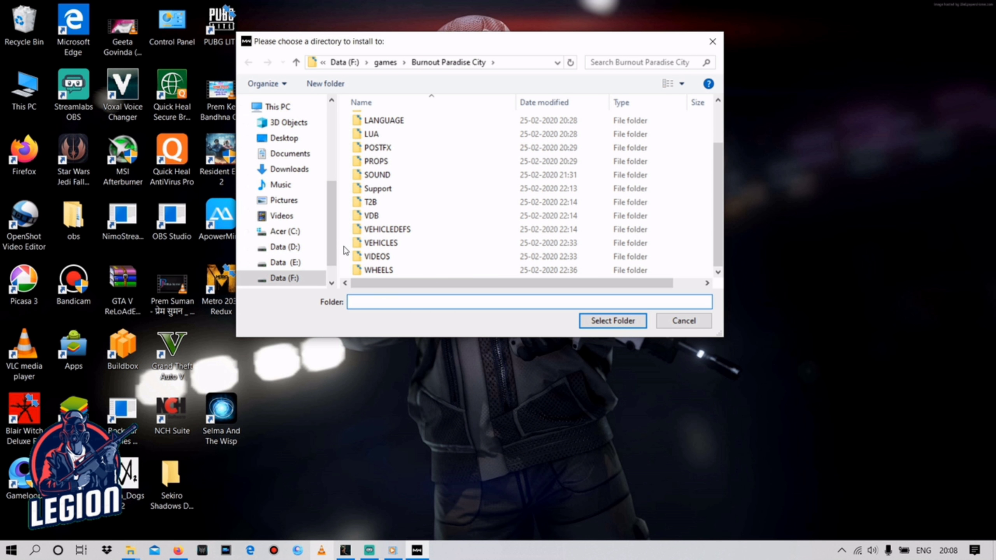
pyautogui.scroll(-1, 337, 259)
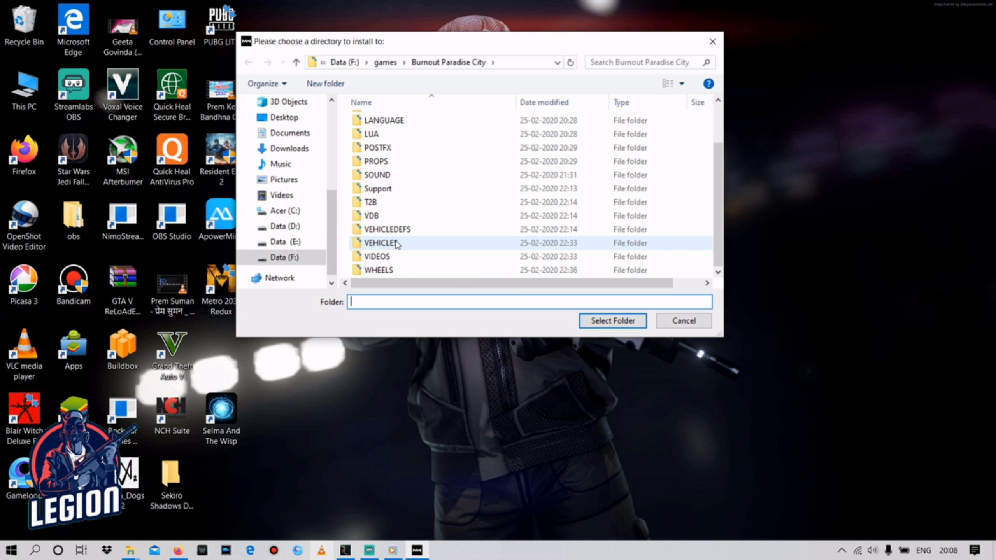
pyautogui.click(290, 258)
pyautogui.click(377, 135)
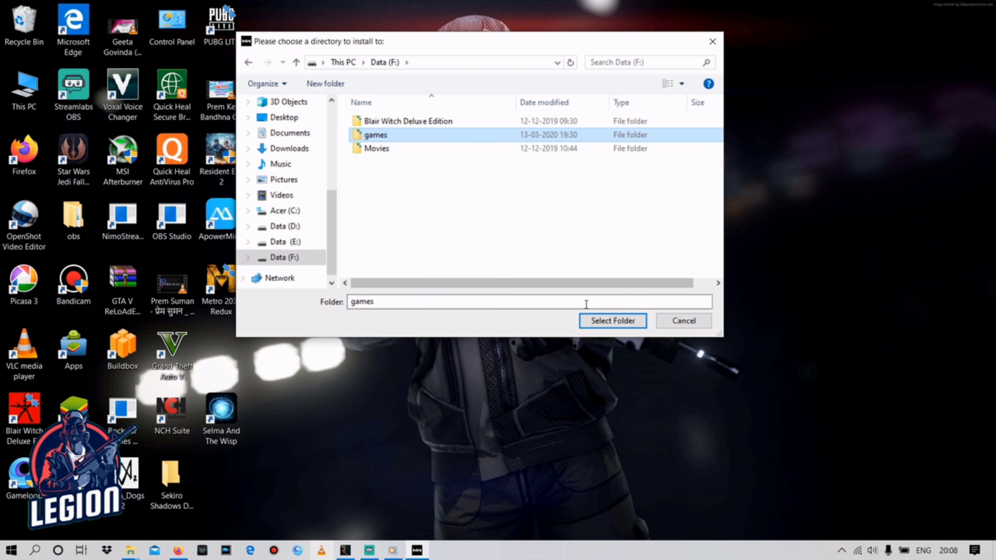
pyautogui.click(611, 320)
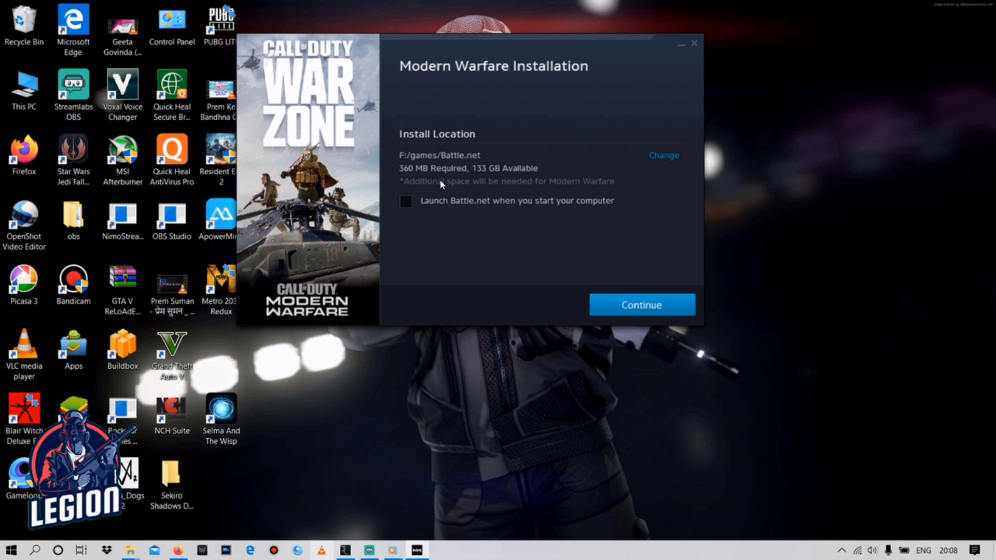
pyautogui.click(660, 306)
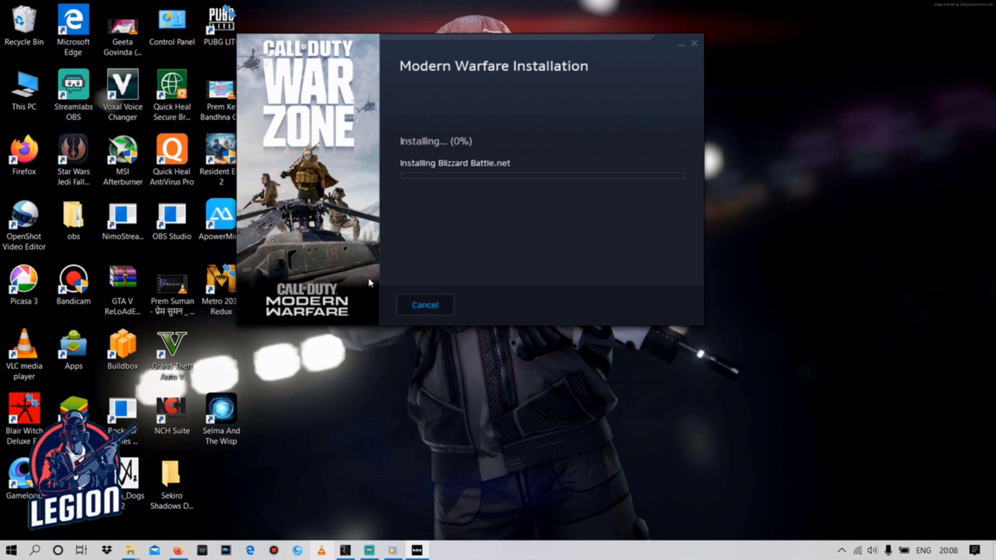
pyautogui.rightClick(732, 187)
pyautogui.click(747, 226)
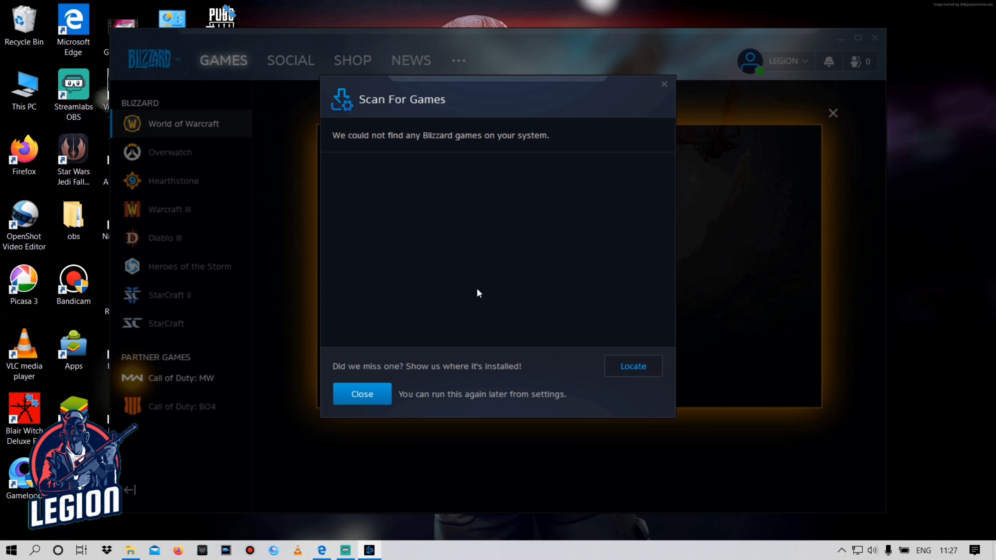
# Dismiss the game scan, then start the free Call of Duty: Warzone installation from its game page in the maximized launcher.
pyautogui.click(348, 401)
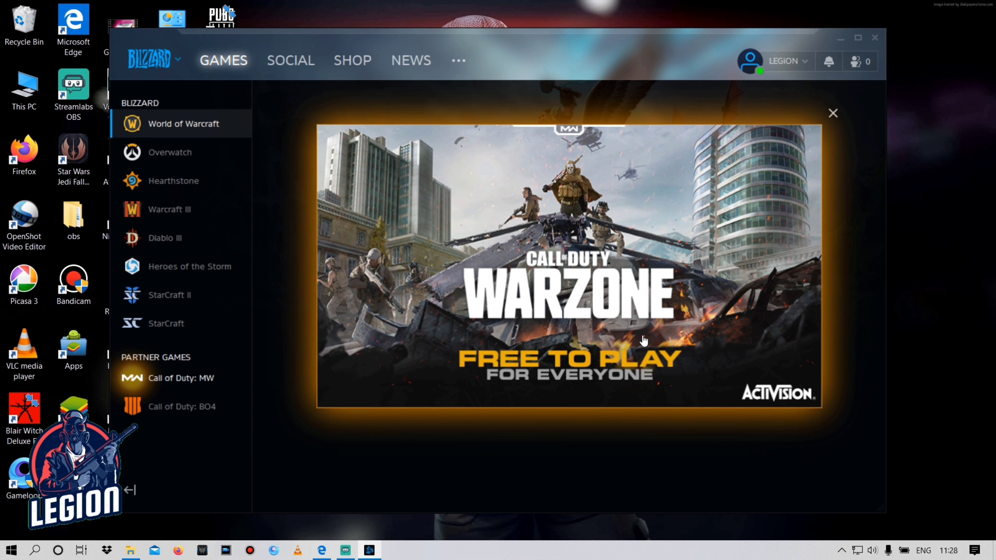
pyautogui.click(644, 340)
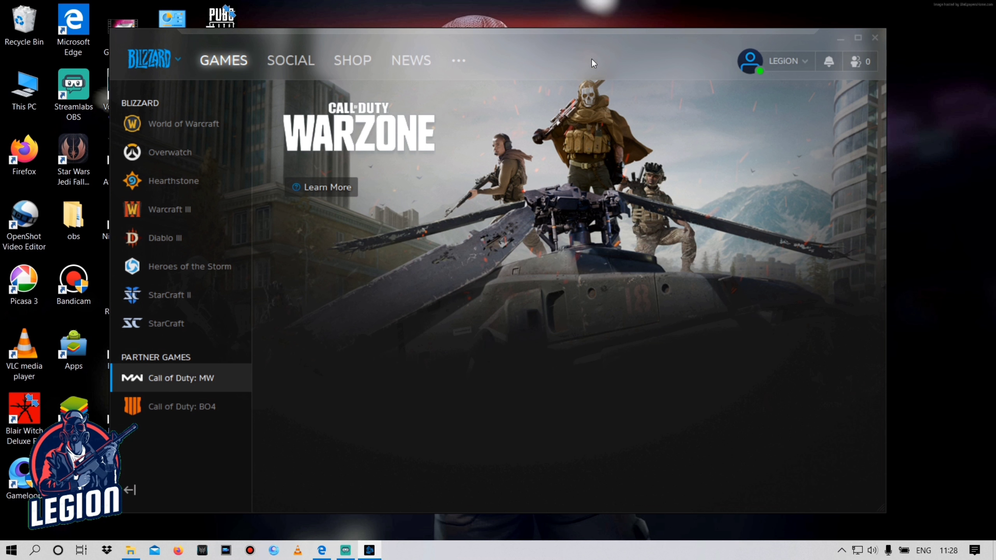
pyautogui.doubleClick(595, 38)
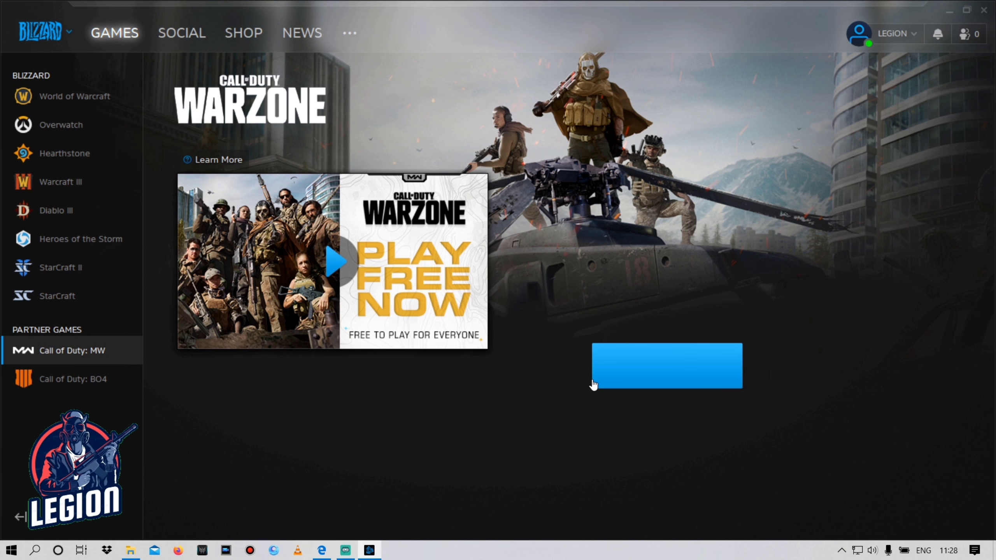
pyautogui.click(667, 378)
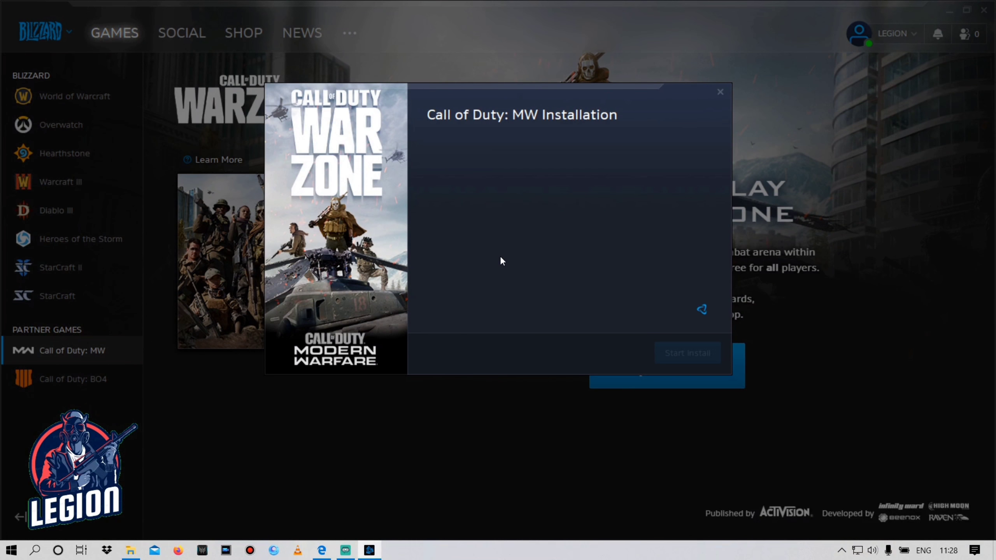
# Set the Call of Duty: MW install location to the games folder on Data (F:) and start the install.
pyautogui.moveTo(502, 85)
pyautogui.mouseDown()
pyautogui.moveTo(287, 252)
pyautogui.moveTo(347, 313)
pyautogui.moveTo(405, 164)
pyautogui.moveTo(525, 60)
pyautogui.moveTo(492, 74)
pyautogui.mouseUp()
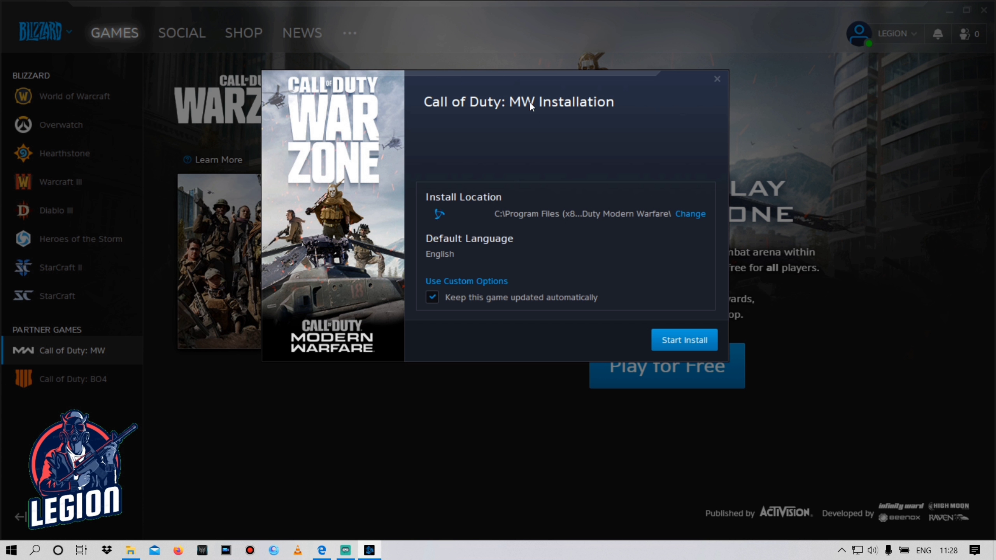
pyautogui.click(690, 214)
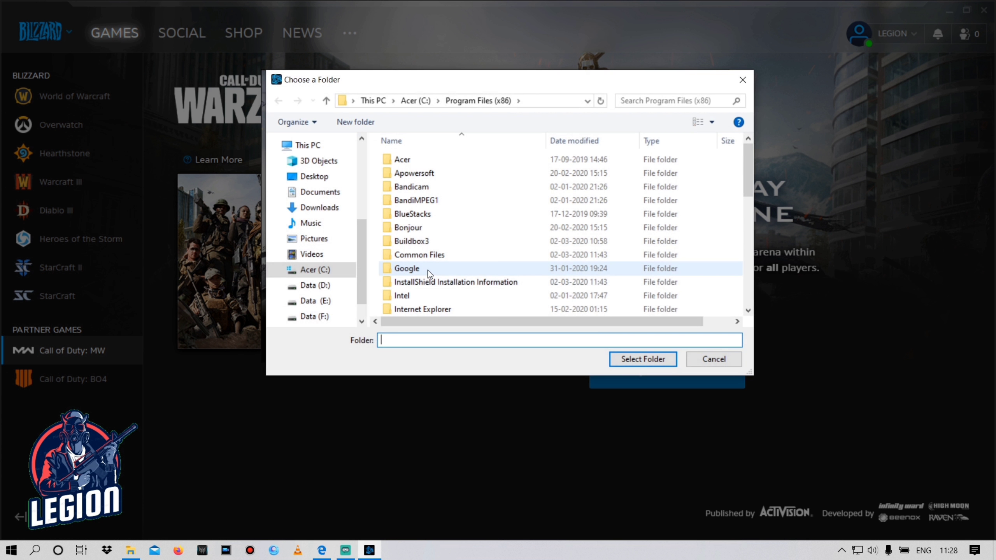
pyautogui.scroll(-1, 314, 235)
pyautogui.click(314, 280)
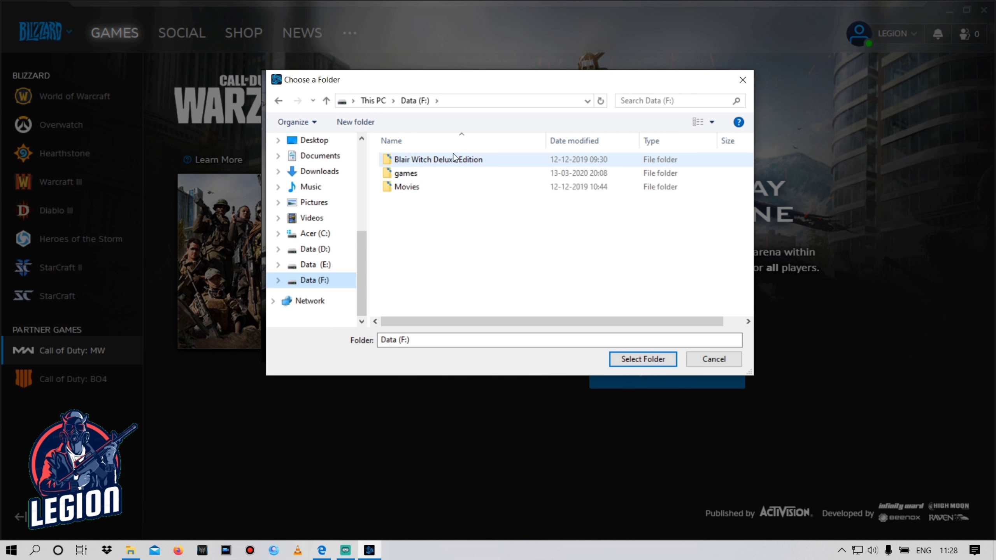
pyautogui.click(418, 175)
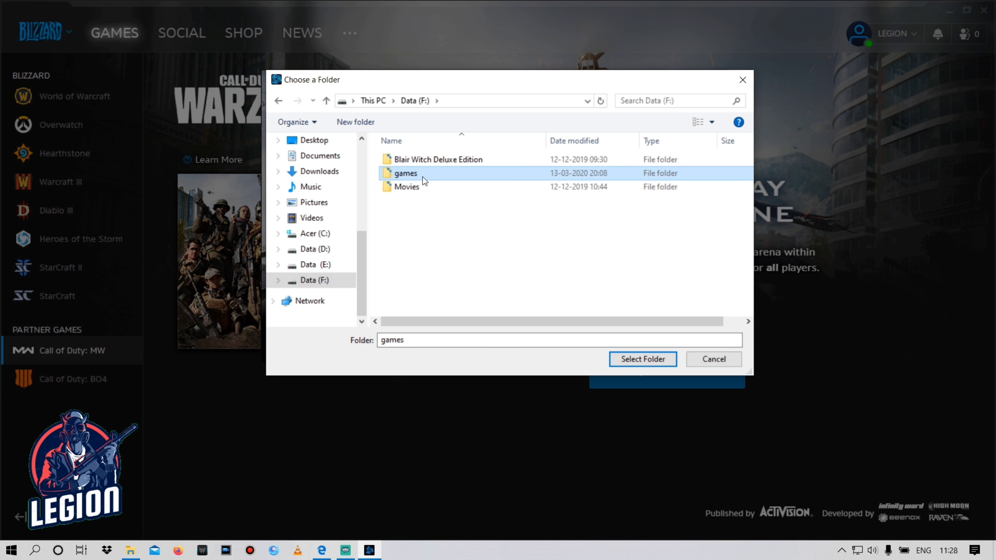
pyautogui.click(643, 358)
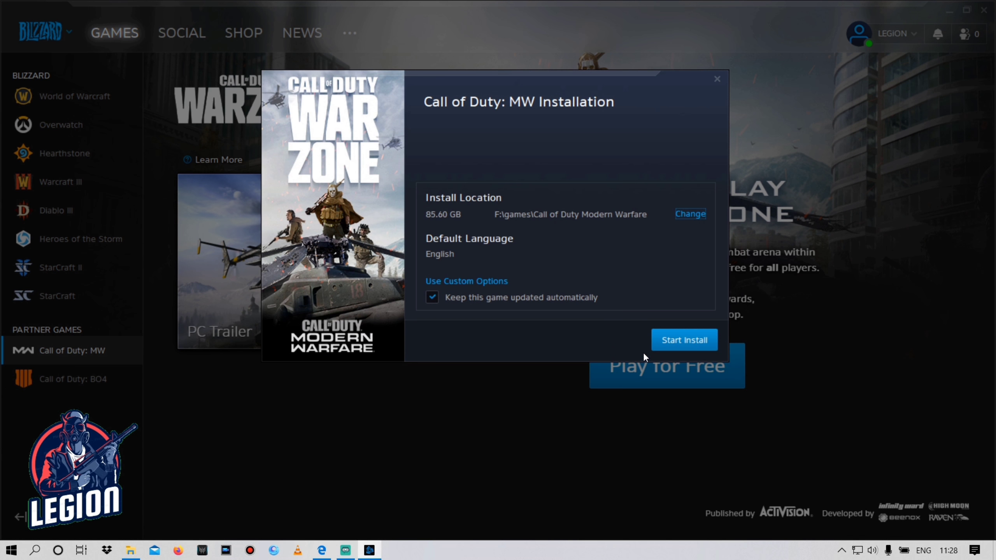
pyautogui.click(686, 342)
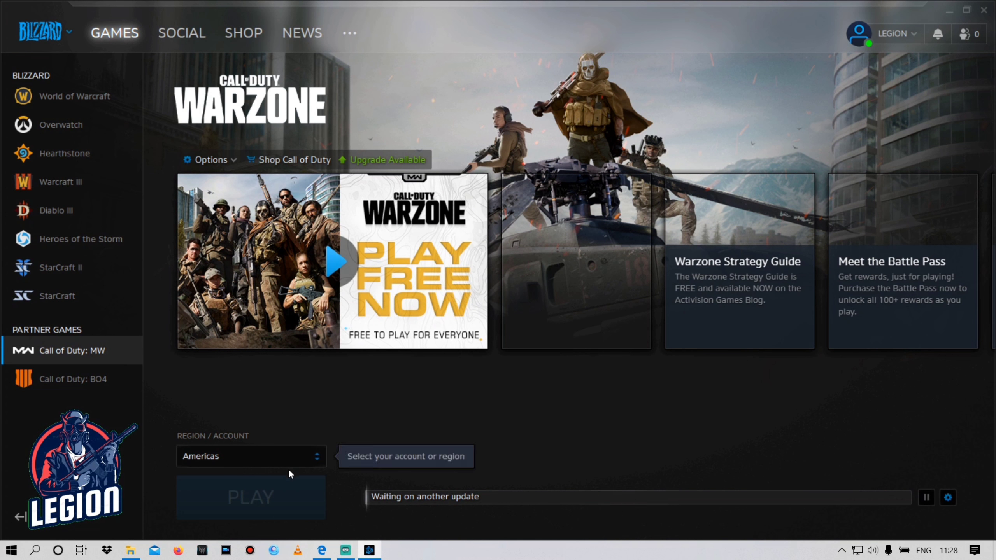
# Set the region for Call of Duty: MW to Asia.
pyautogui.click(294, 463)
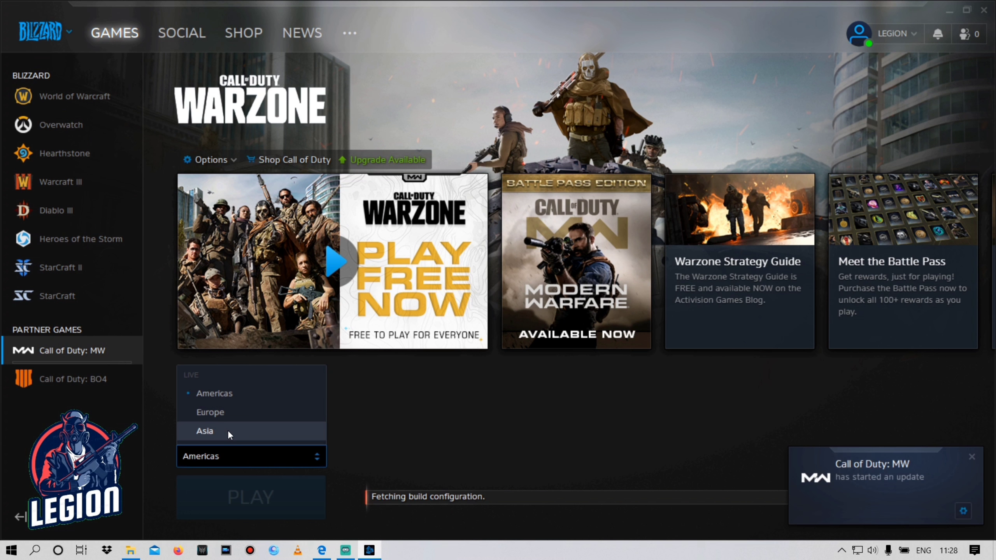
pyautogui.click(227, 431)
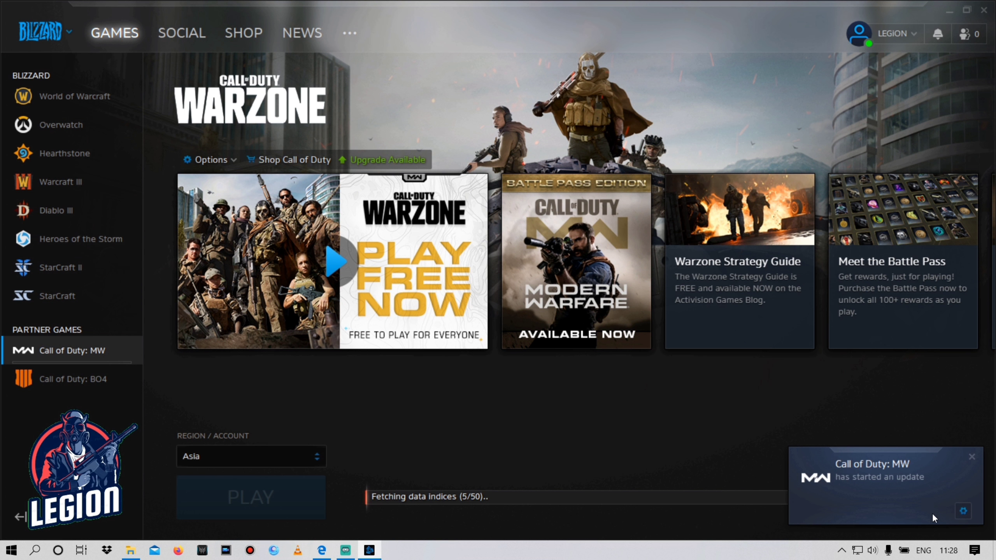
# Review the game install, update and bandwidth settings and the Call of Duty: MW game settings, then close the settings.
pyautogui.click(962, 511)
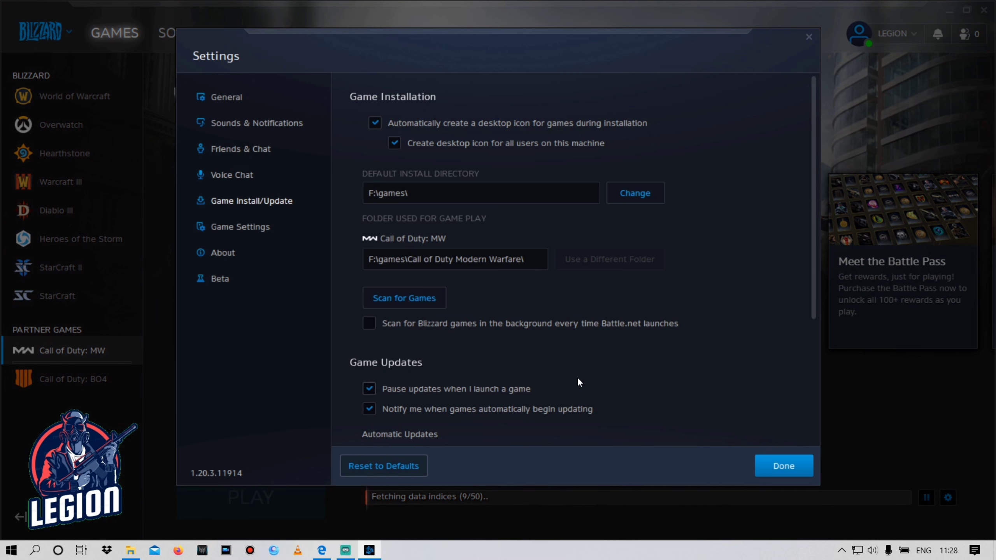
pyautogui.scroll(-5, 580, 382)
pyautogui.scroll(5, 471, 312)
pyautogui.scroll(-2, 667, 94)
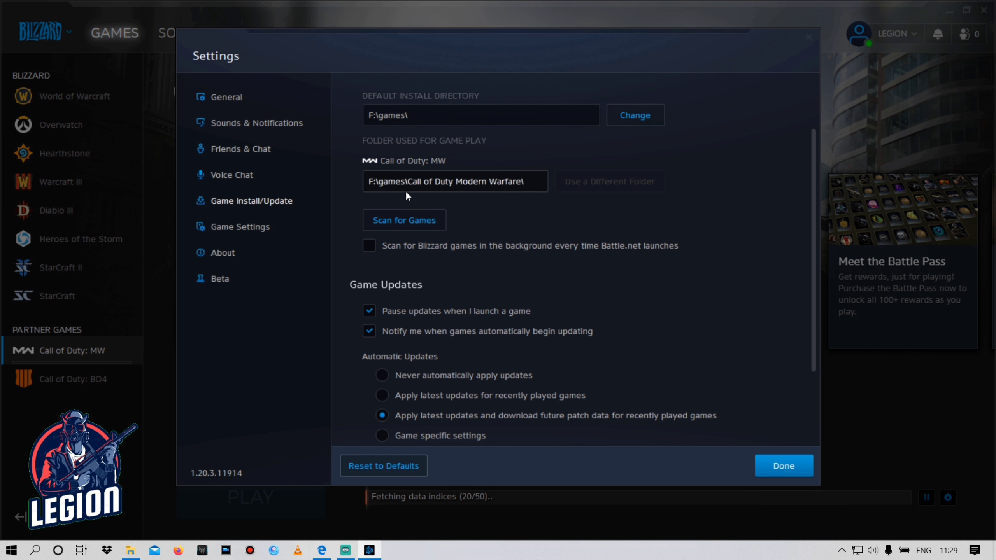
pyautogui.scroll(2, 408, 180)
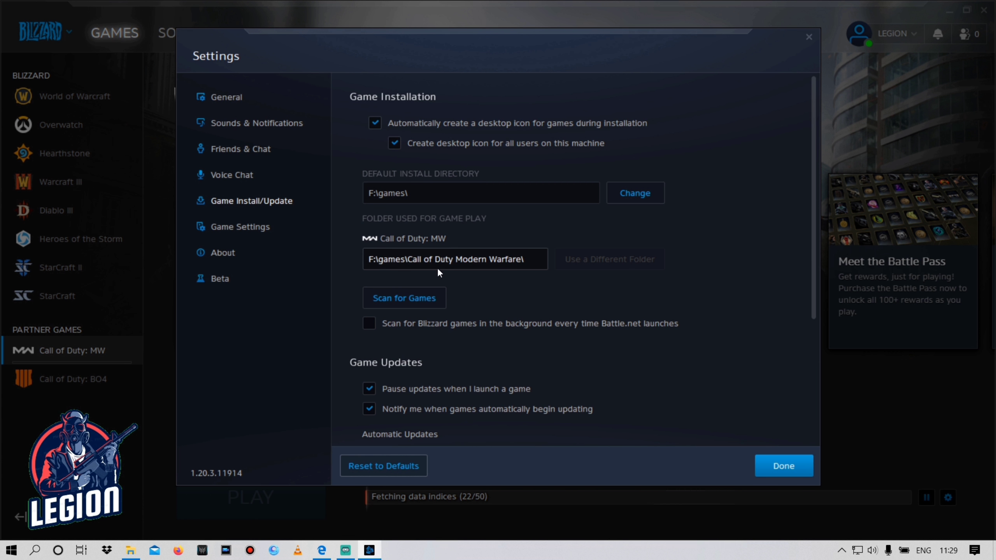
pyautogui.scroll(-3, 449, 318)
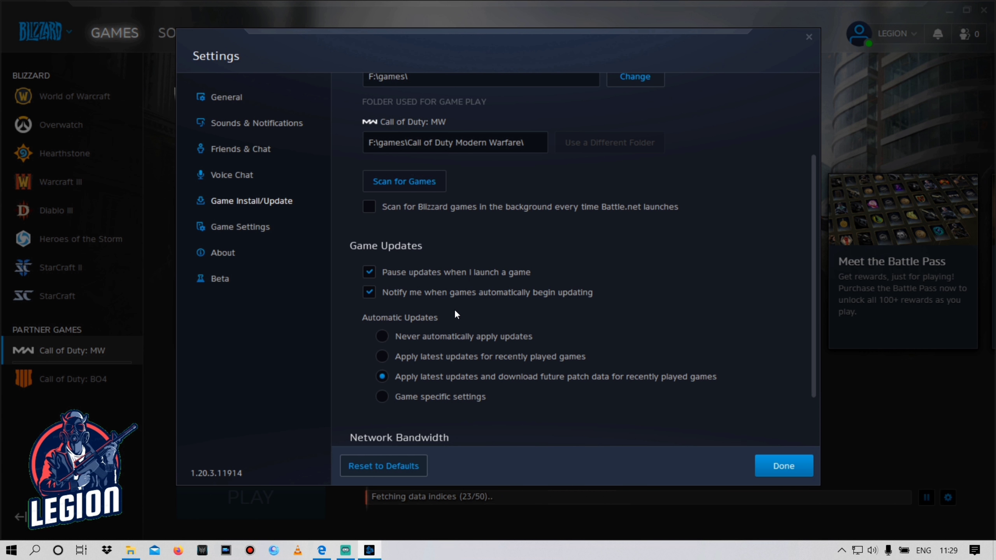
pyautogui.scroll(-2, 387, 370)
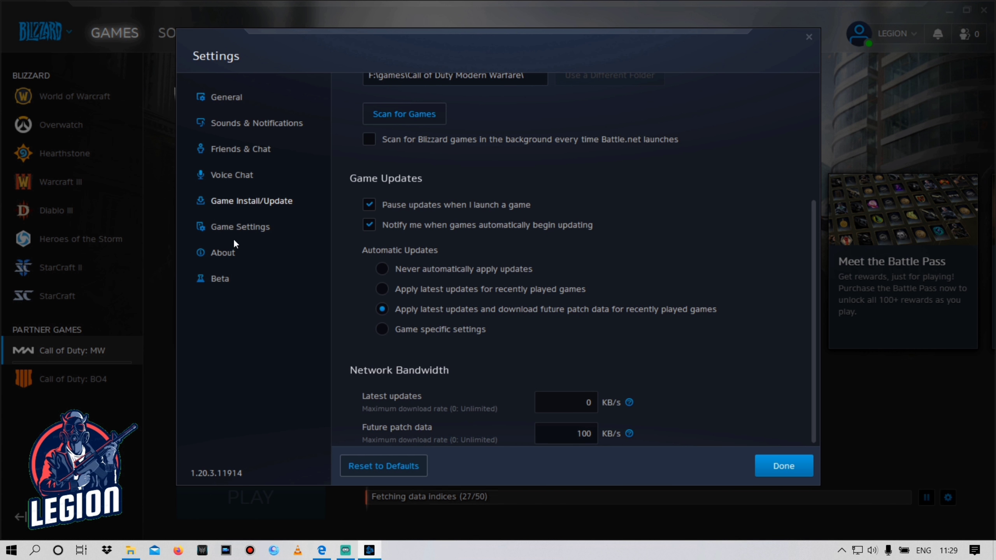
pyautogui.click(220, 227)
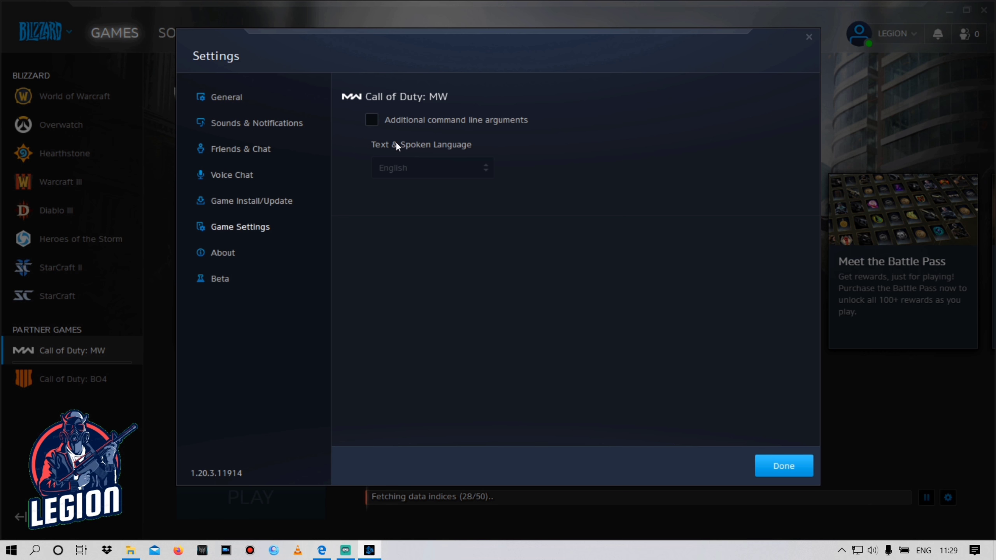
pyautogui.click(783, 466)
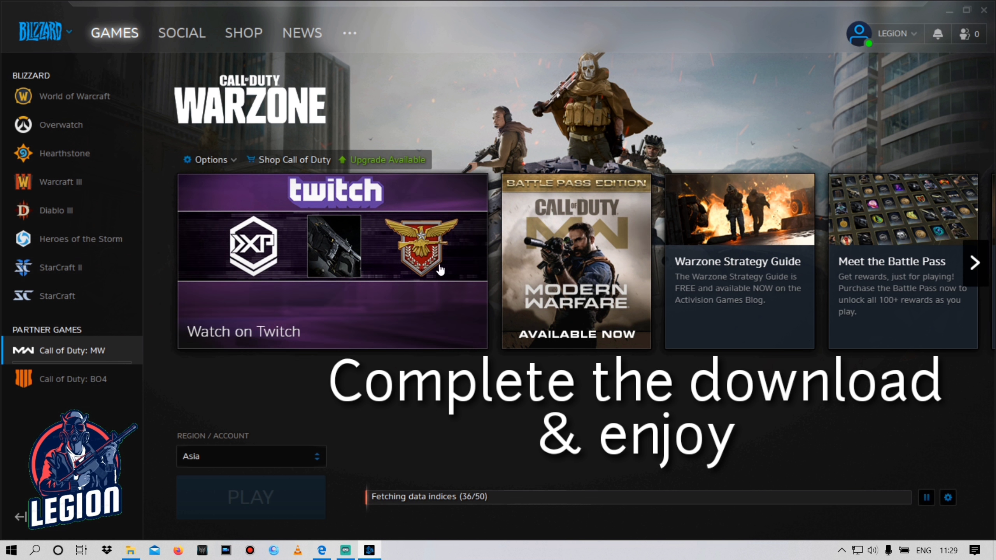
pyautogui.click(977, 273)
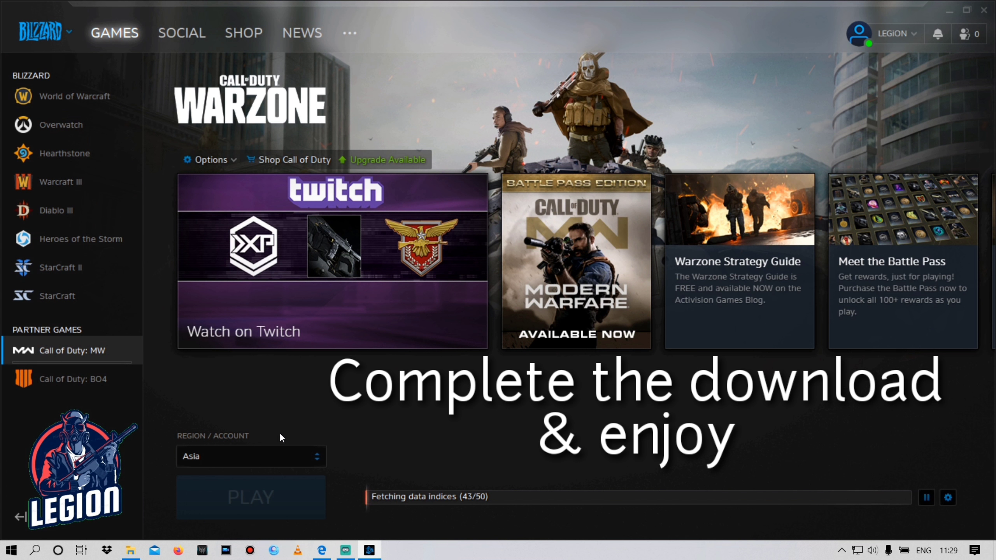
pyautogui.moveTo(484, 497)
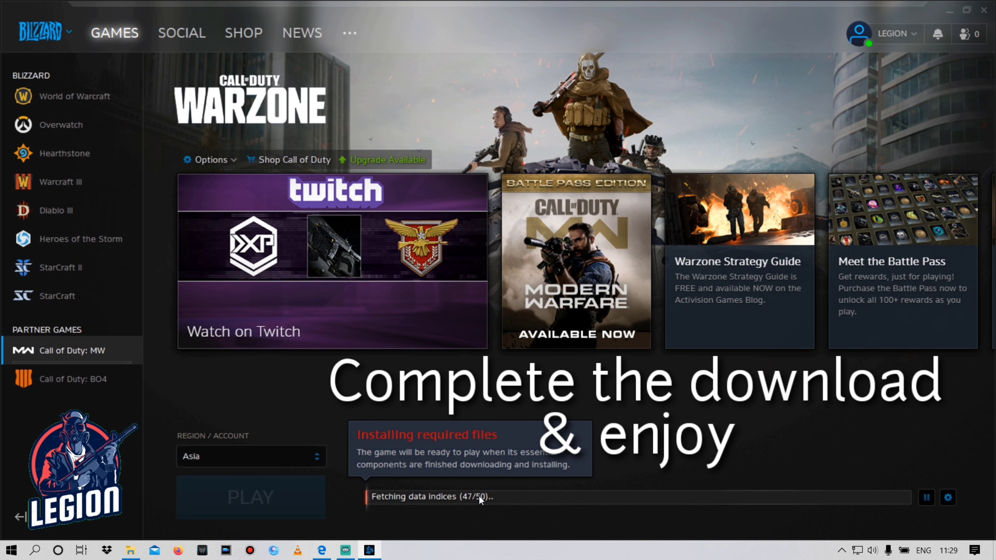